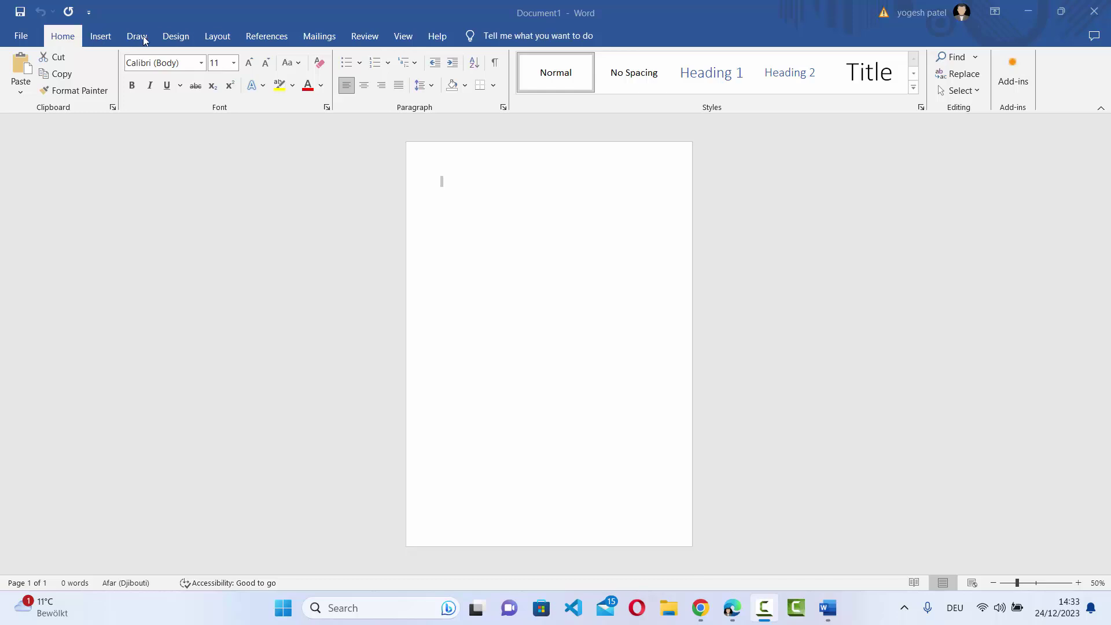
- Switch to the Design tab to show the page background tools for Document1
left_click(177, 38)
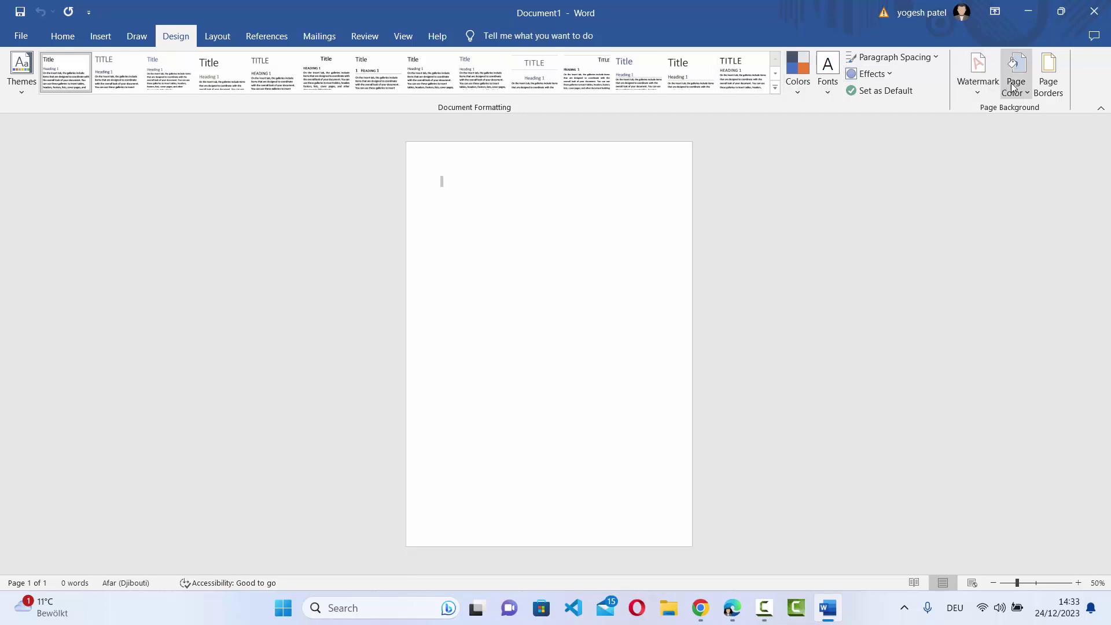
- Open the Page Border tab of Borders and Shading and choose the Box setting
left_click(1047, 76)
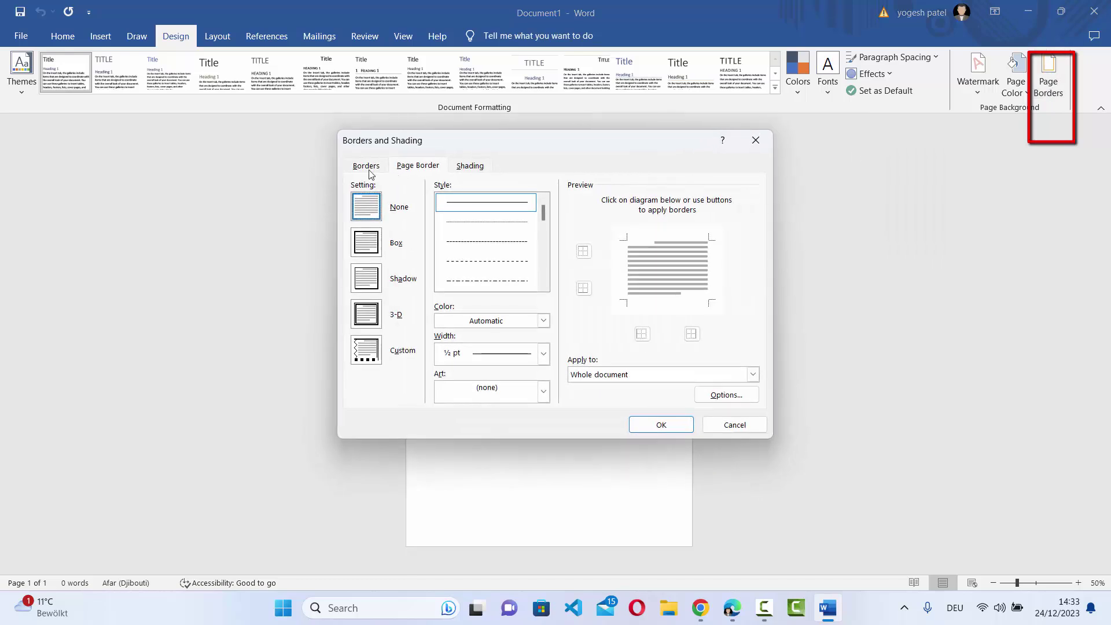
left_click(417, 170)
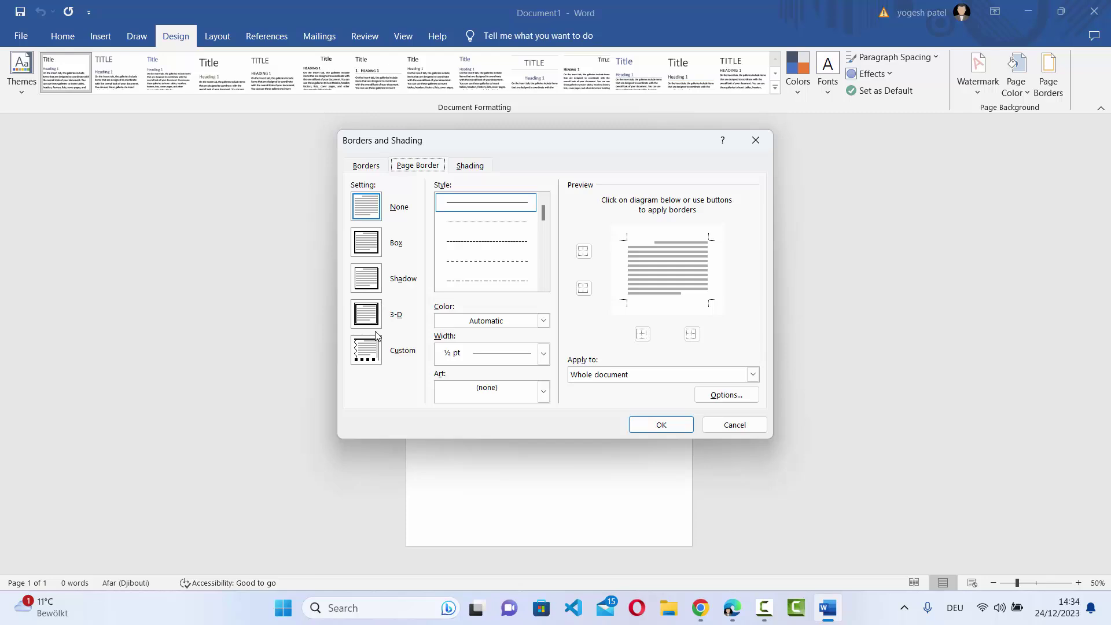
left_click(368, 215)
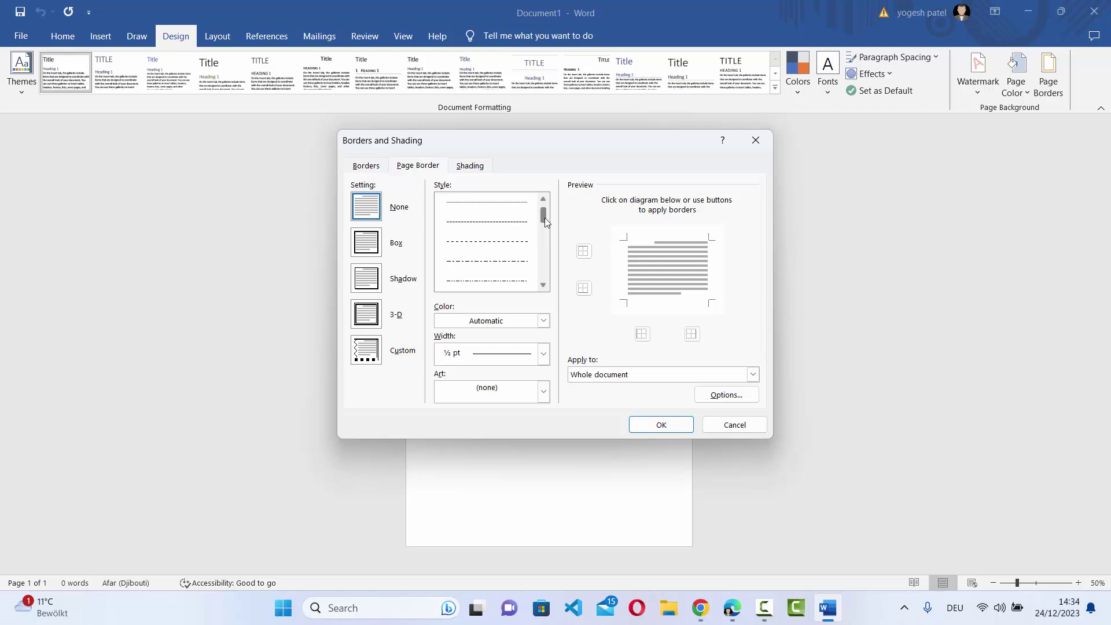
- Browse the line styles and select the thick-thin double line for the border
left_click(489, 229)
left_click(490, 243)
left_click(491, 260)
key("Up")
key("Up")
key("Up")
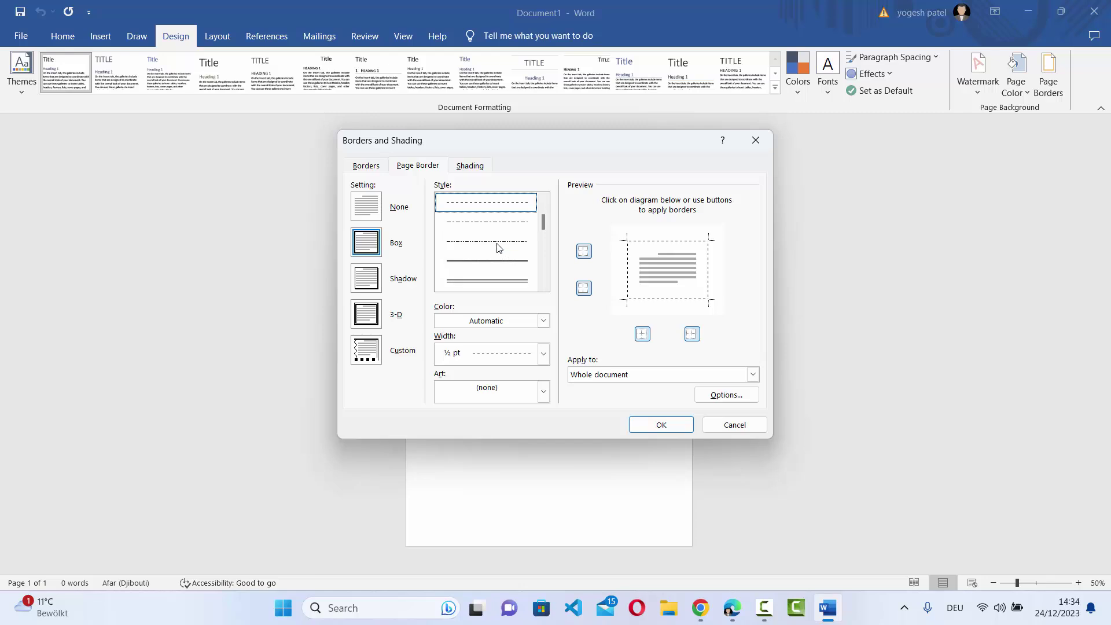
key("Down")
key("Down")
key("Down")
key("Down")
key("Down")
key("Down")
key("Down")
key("Down")
scroll(497, 256, "down", 3)
left_click(486, 242)
scroll(486, 248, "down", 3)
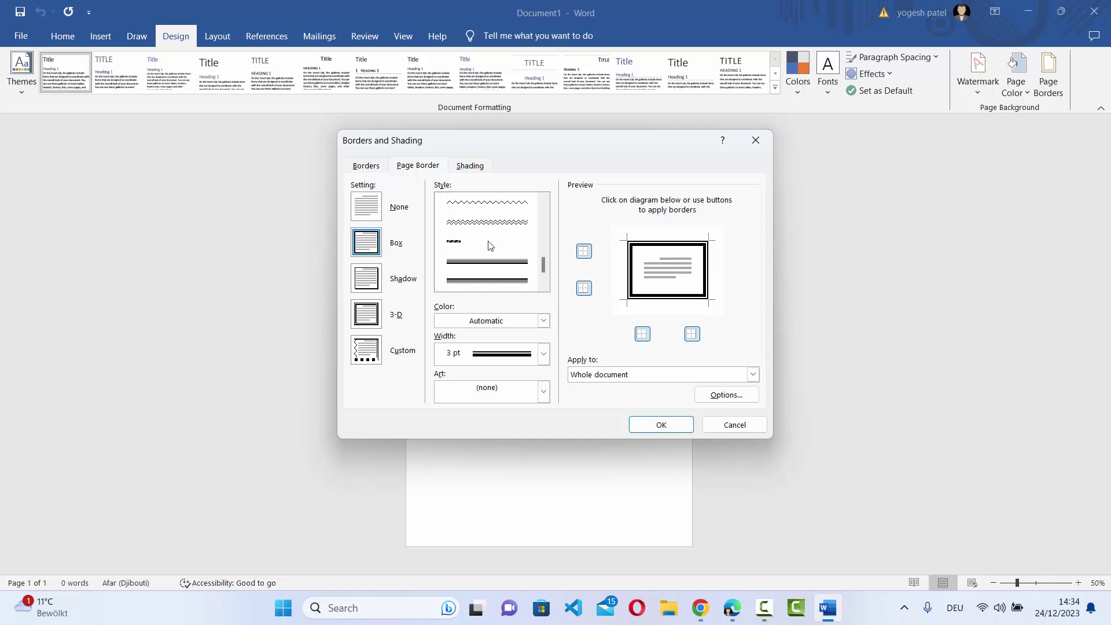
left_click(489, 241)
scroll(489, 245, "up", 3)
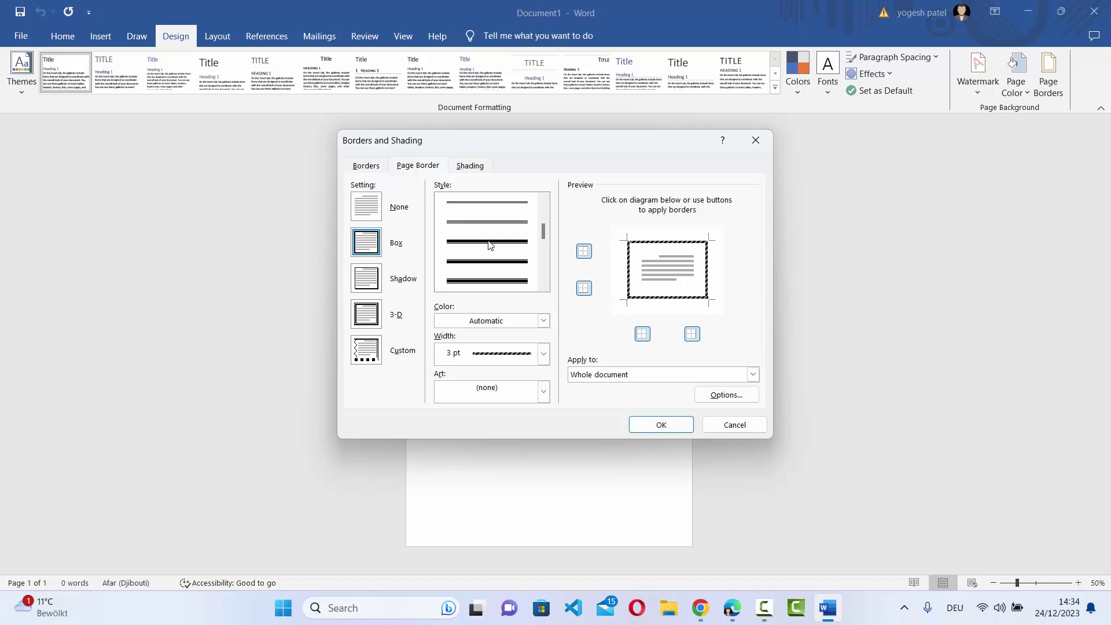
scroll(488, 243, "up", 2)
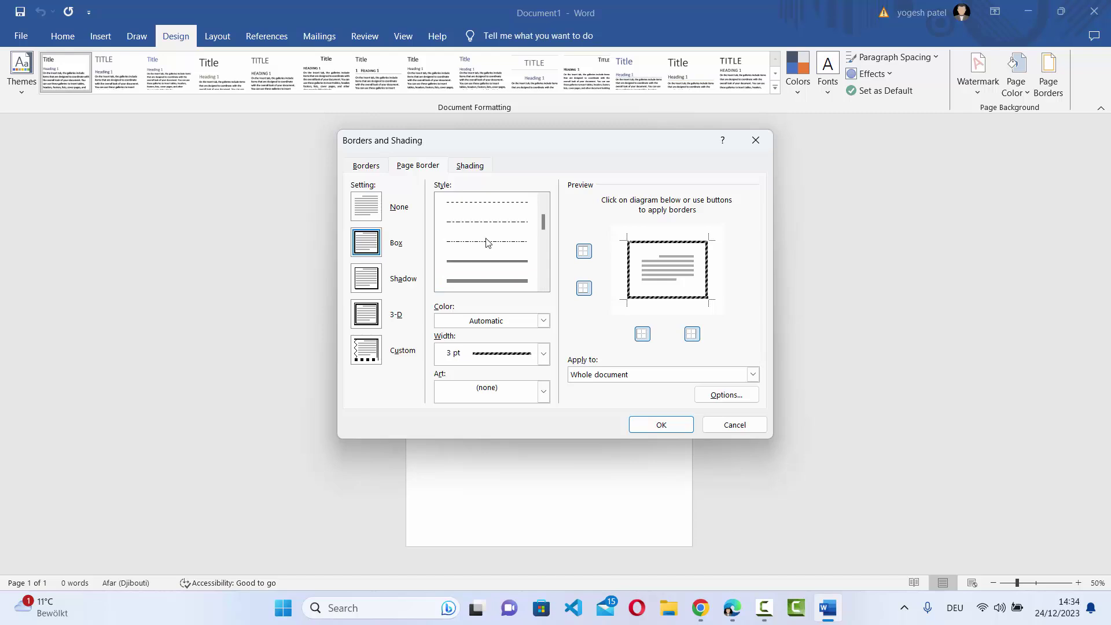
scroll(486, 242, "down", 2)
scroll(487, 242, "down", 1)
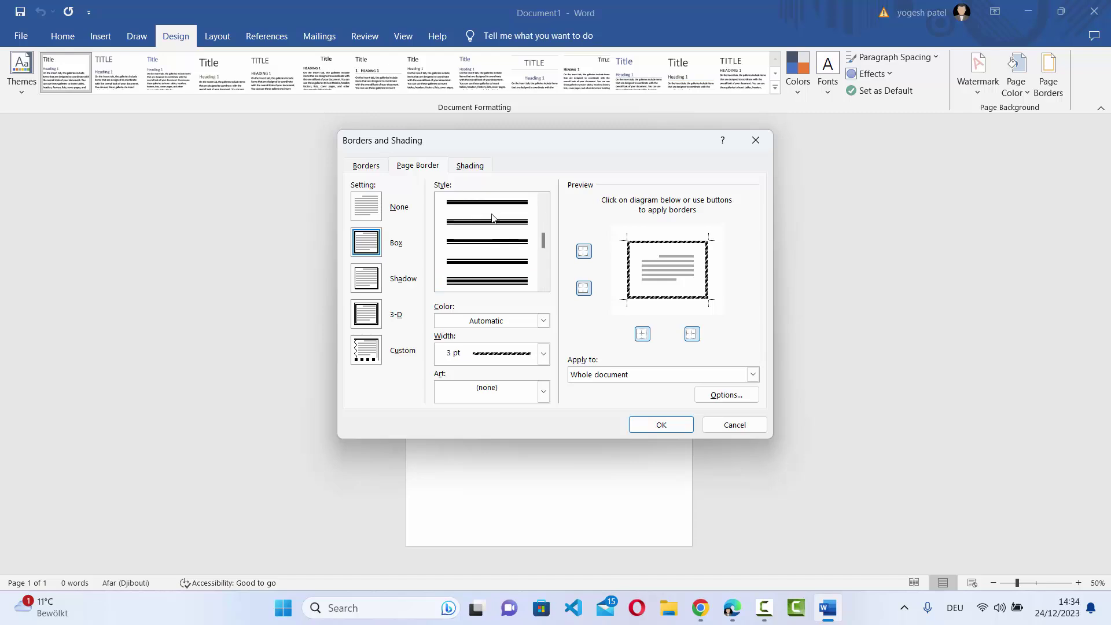
left_click(488, 242)
- Set the page border colour to the standard blue
scroll(489, 247, "up", 2)
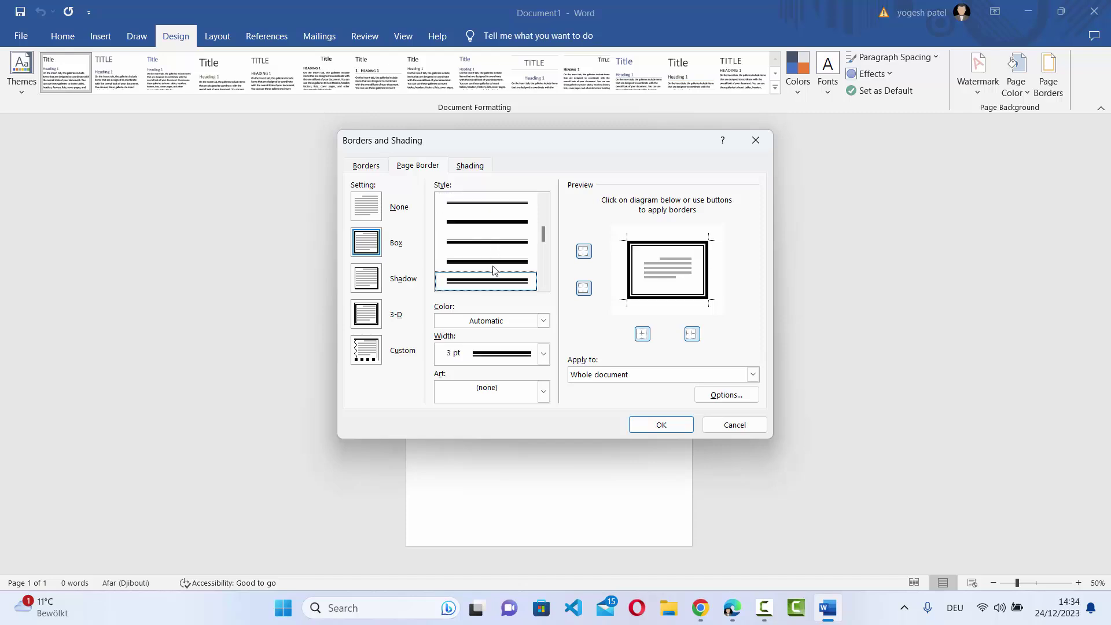
left_click(478, 325)
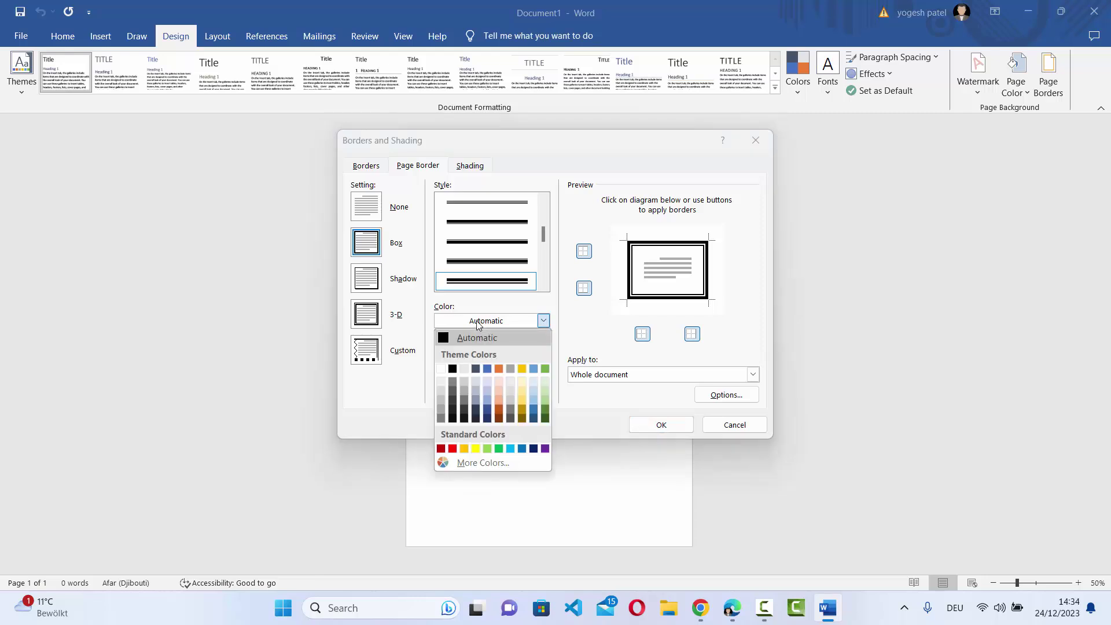
left_click(522, 449)
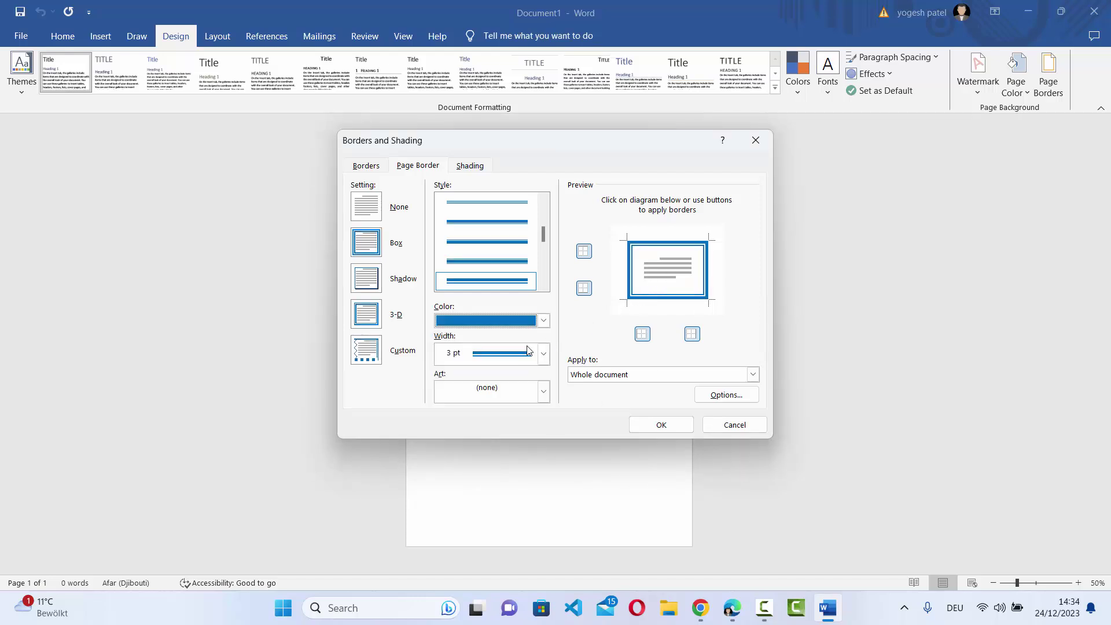
- Set the border width to 3 pt after briefly trying 1 ½ pt
left_click(468, 356)
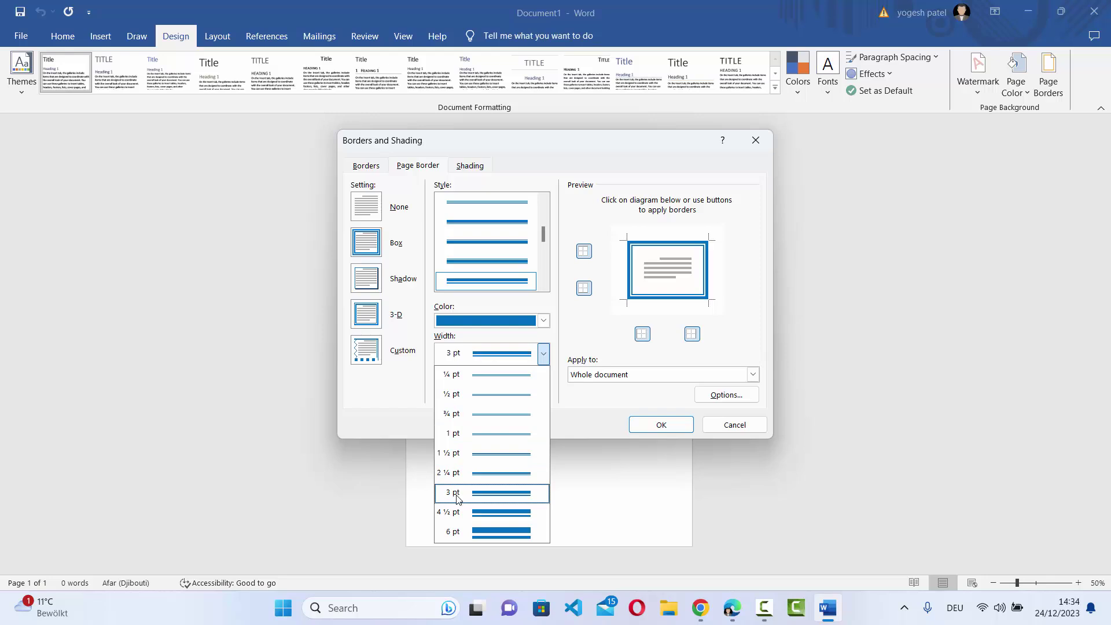
left_click(485, 456)
left_click(489, 363)
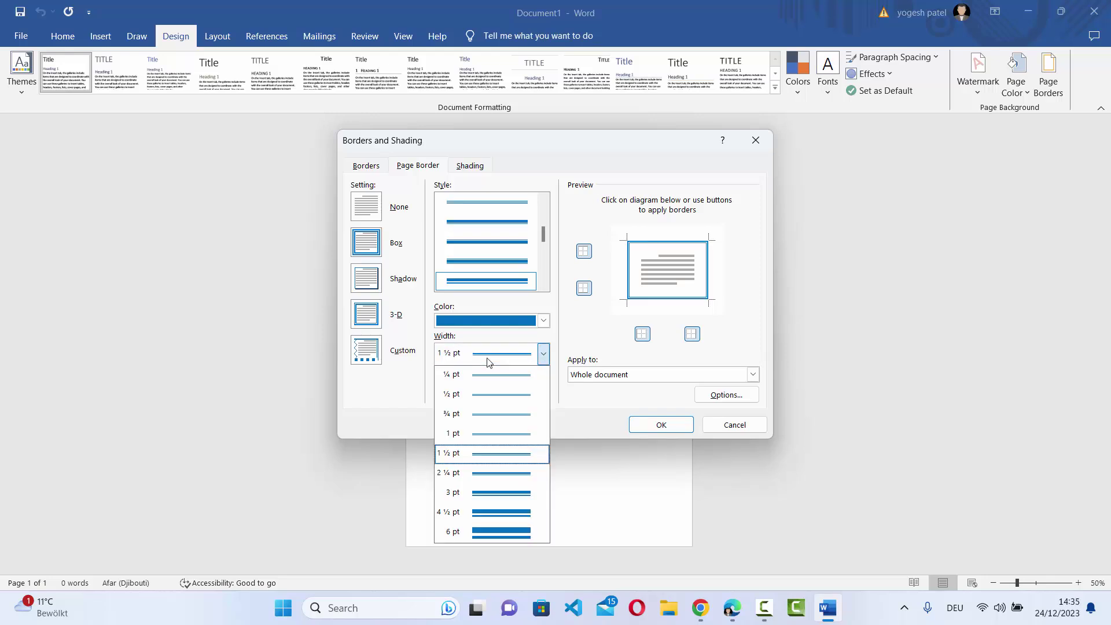
left_click(501, 492)
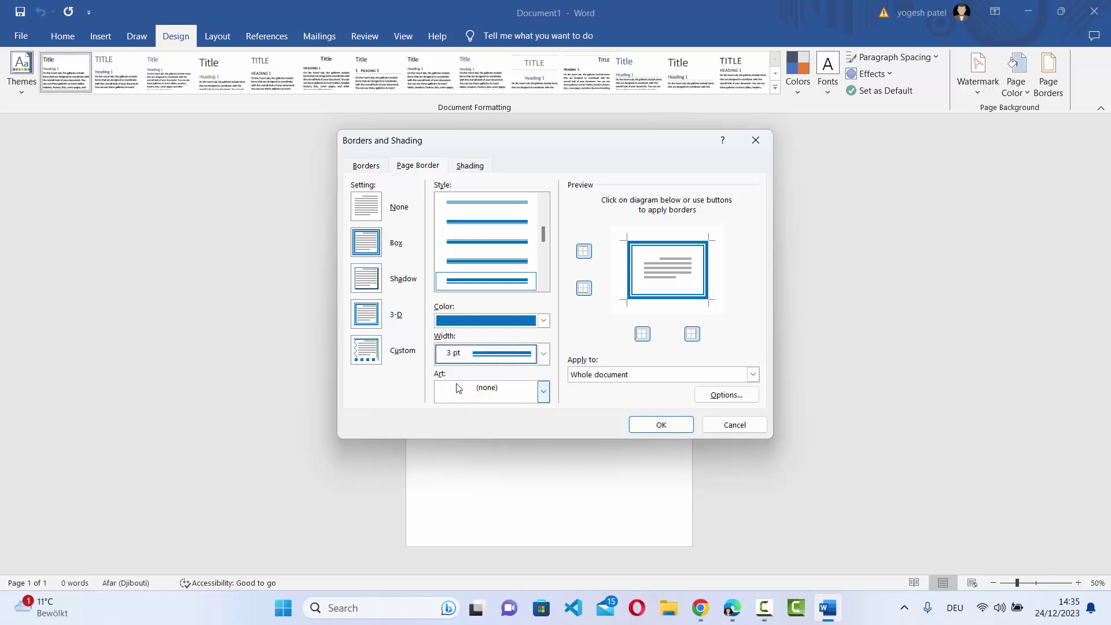
left_click(503, 396)
scroll(501, 434, "down", 5)
scroll(501, 437, "down", 8)
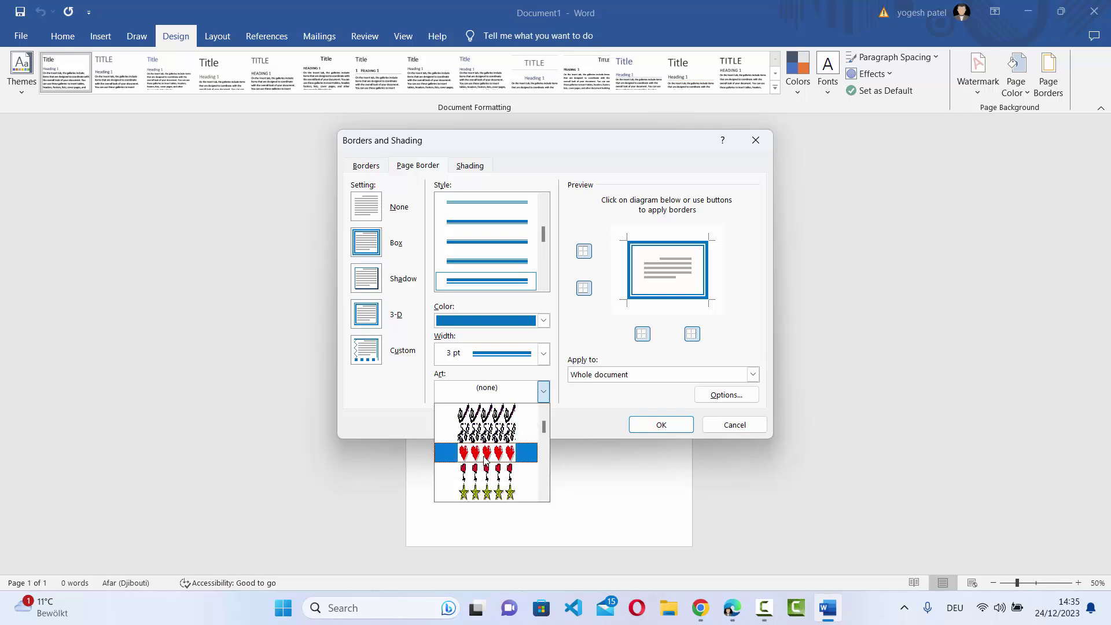
left_click(484, 455)
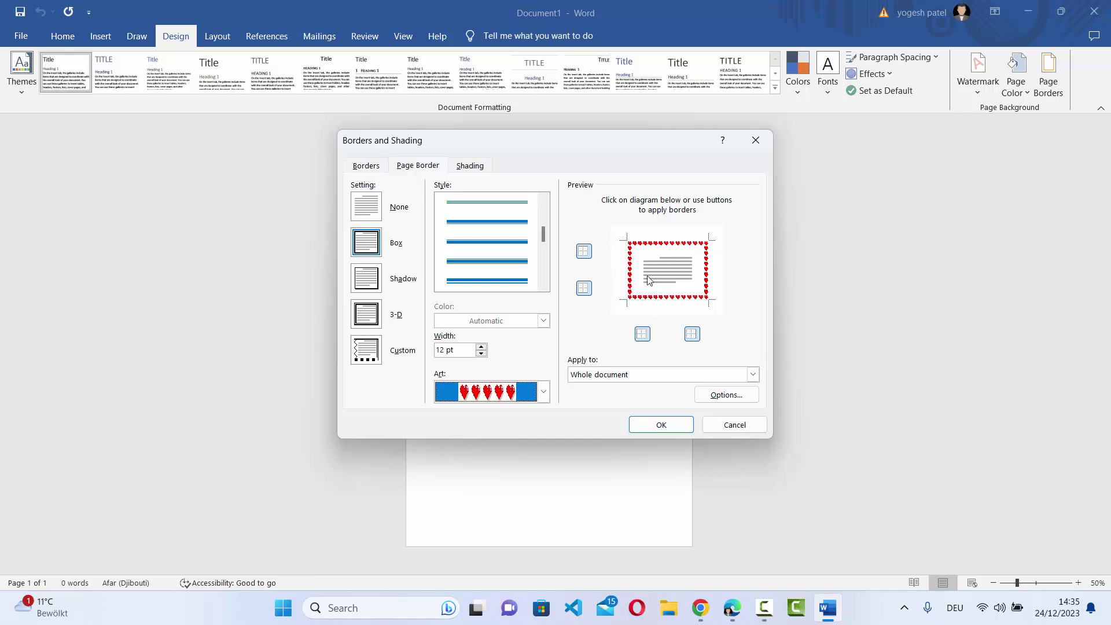
left_click(523, 391)
scroll(492, 424, "down", 2)
scroll(492, 426, "up", 3)
left_click(489, 408)
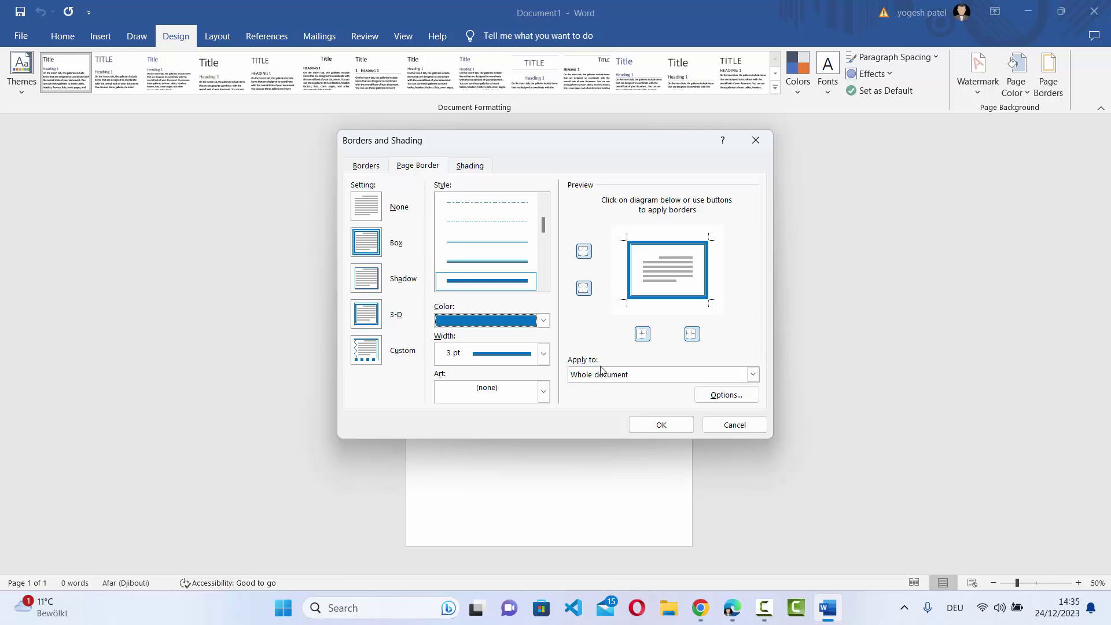
- Set Apply to as Whole document for the page border
left_click(604, 376)
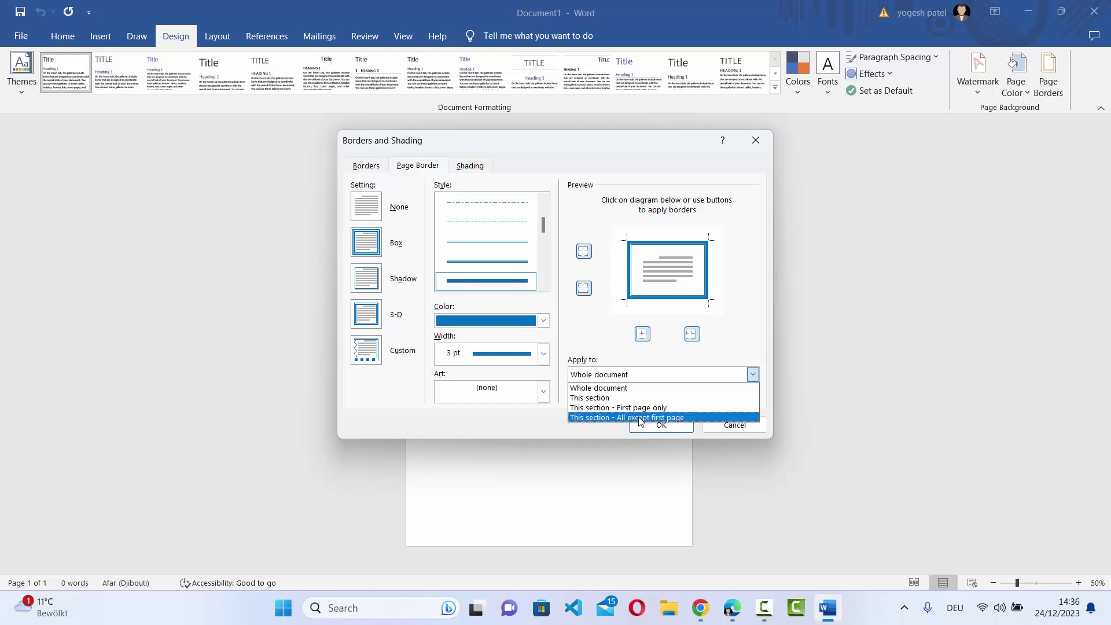
left_click(591, 429)
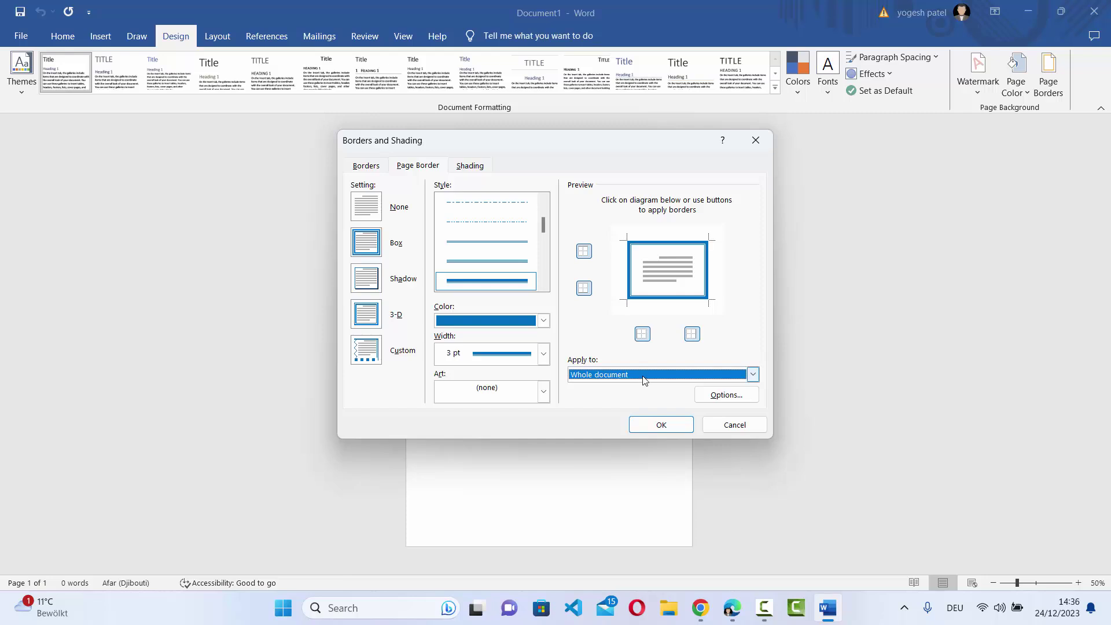
left_click(725, 395)
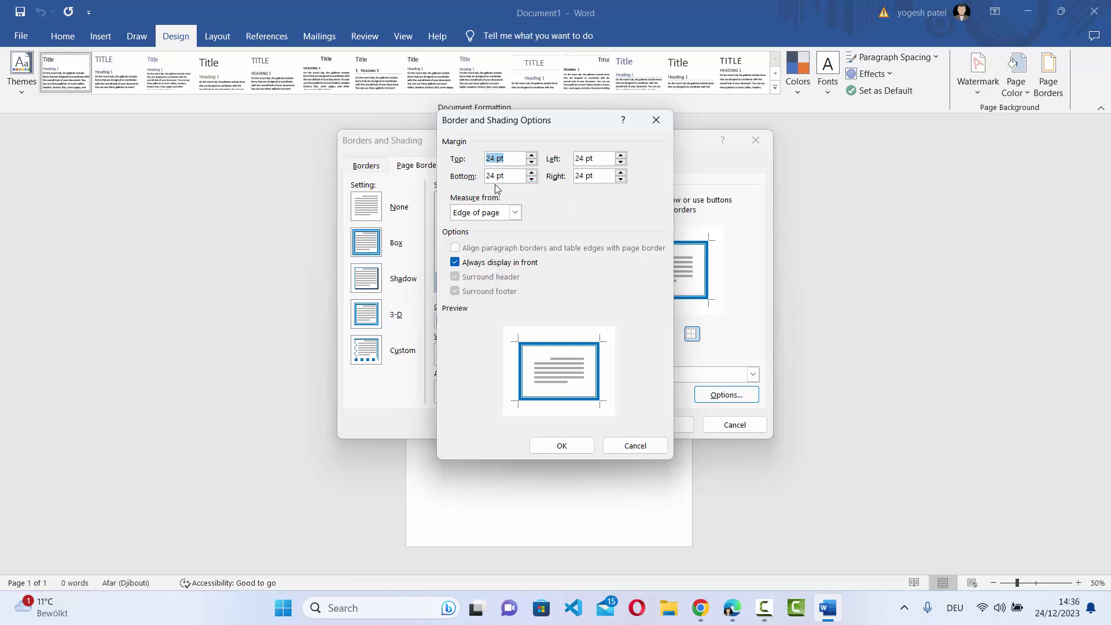
left_click(477, 214)
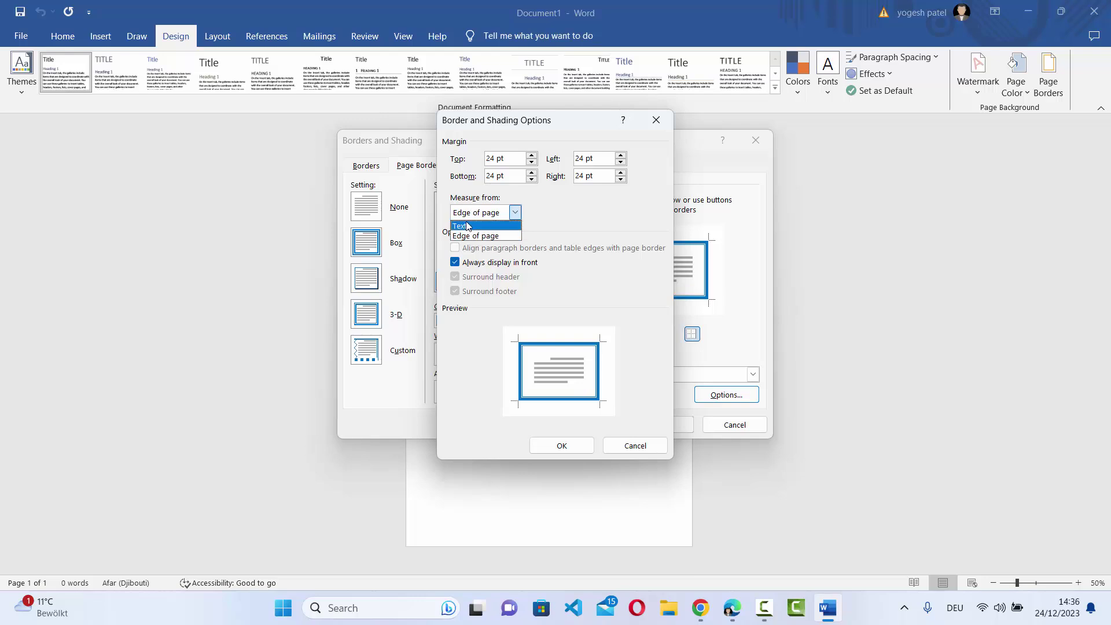
left_click(565, 224)
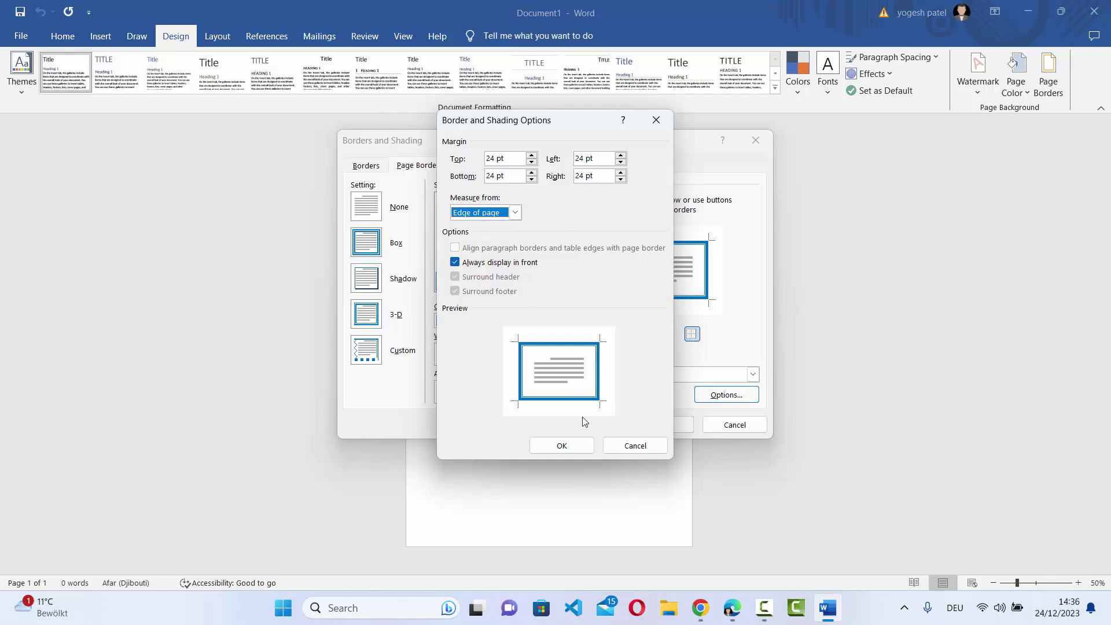
- Accept the border margin options and apply the blue 3 pt double-line box border
left_click(566, 446)
left_click(648, 426)
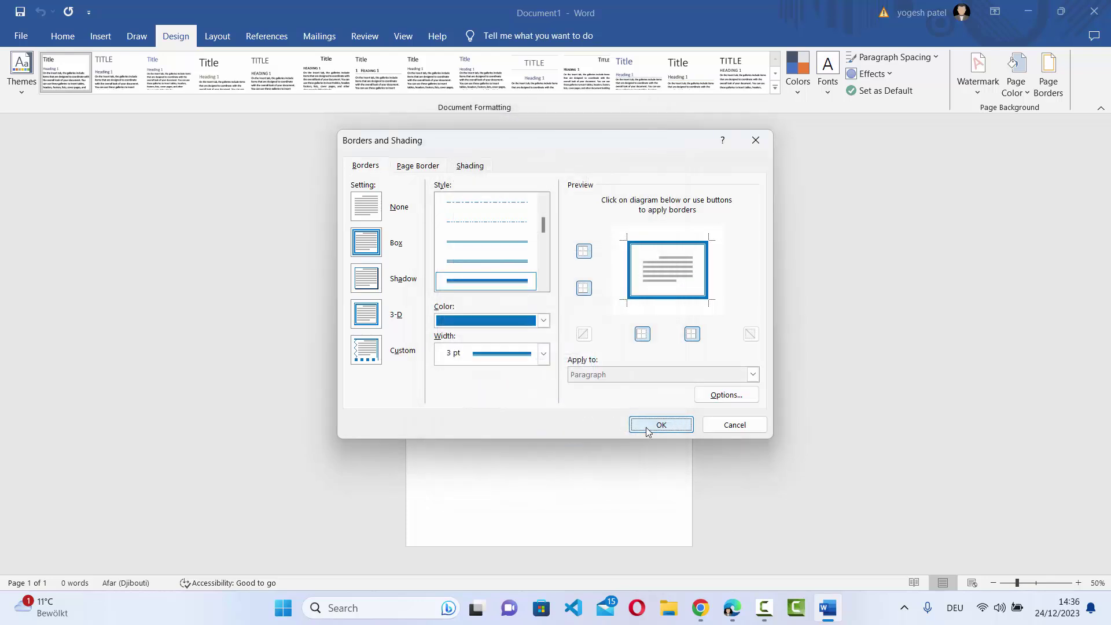